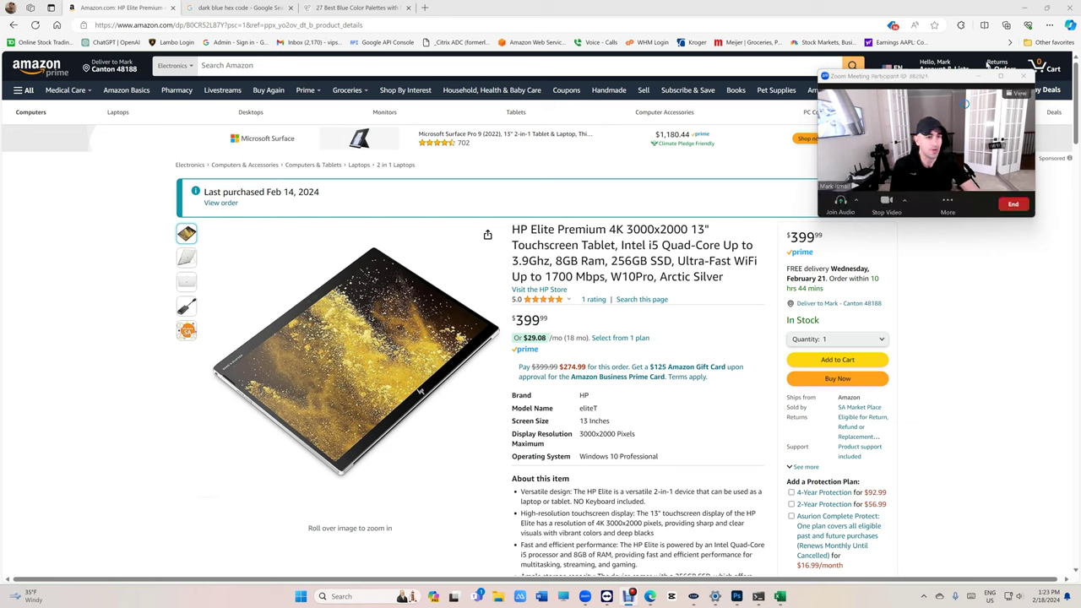
Close Chrome, launch VIP Shop Management Pro via a 'vip' Windows search, and log in.
{"action": "left_click", "coordinate": [1047, 10]}
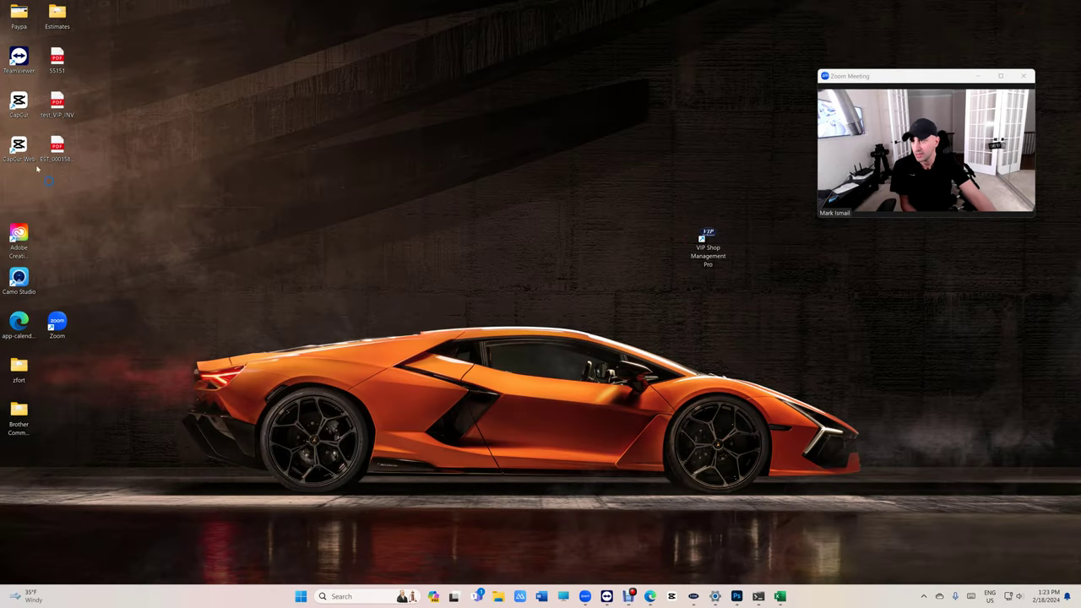
{"action": "left_click", "coordinate": [359, 597]}
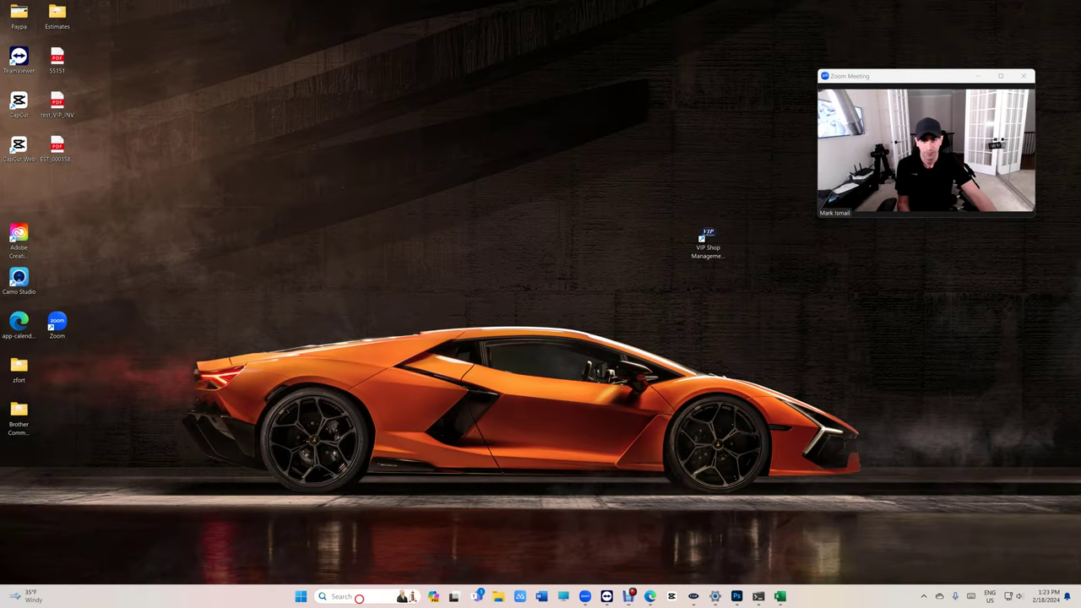
{"action": "type", "text": "vip"}
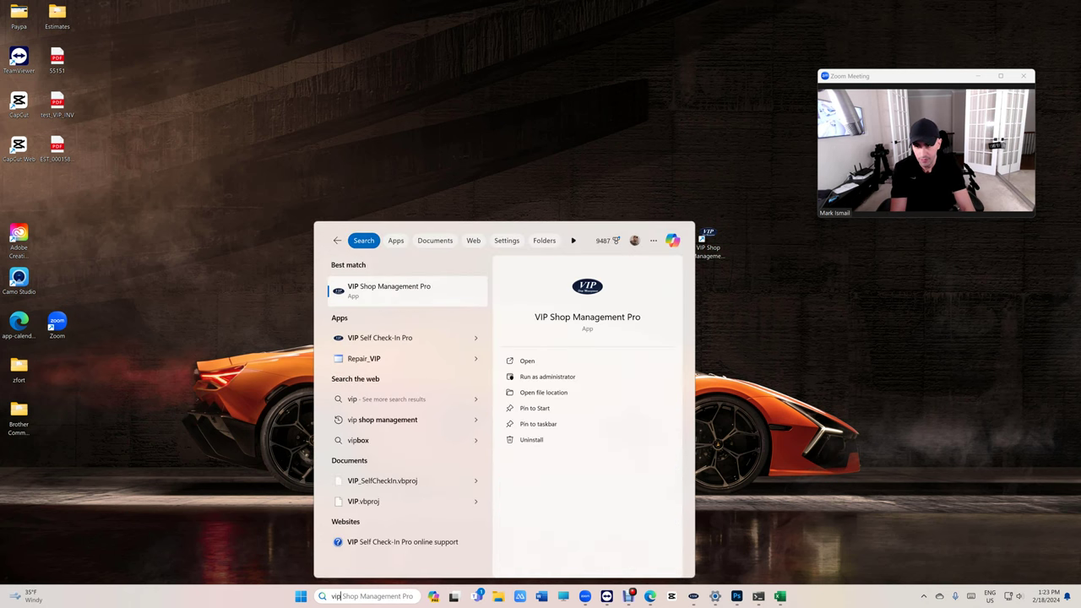
{"action": "key", "text": "Return"}
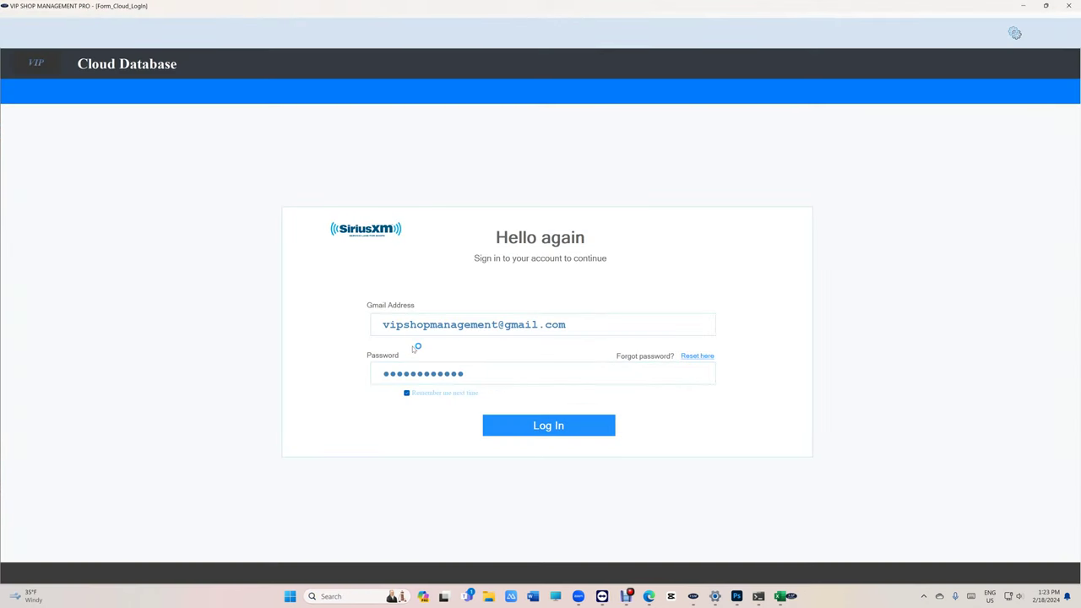
{"action": "left_click", "coordinate": [548, 424]}
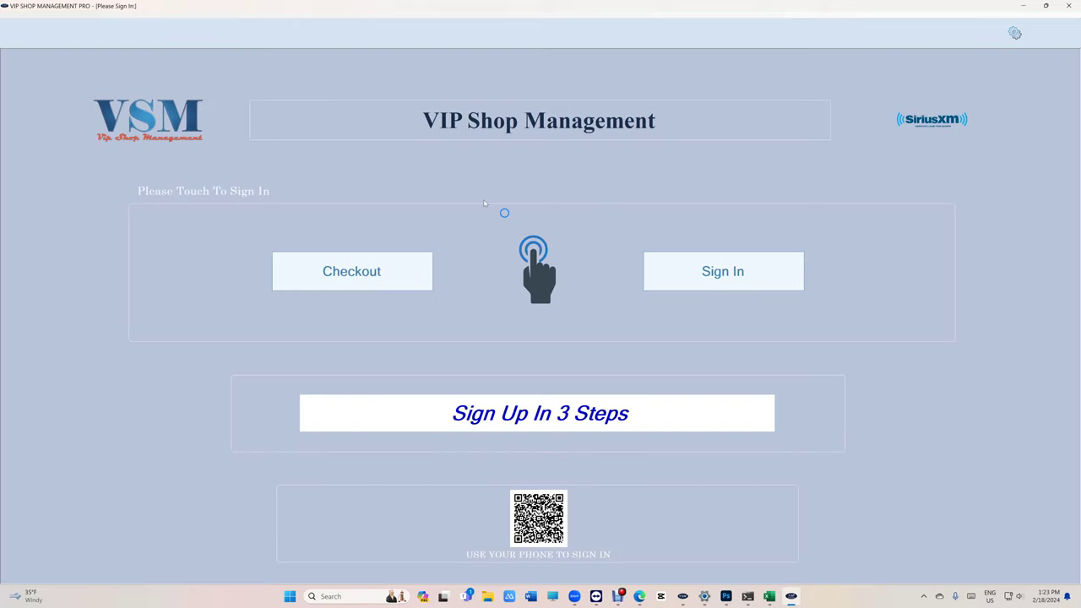
Switch the app theme to Dark Mode.
{"action": "left_click", "coordinate": [1015, 33]}
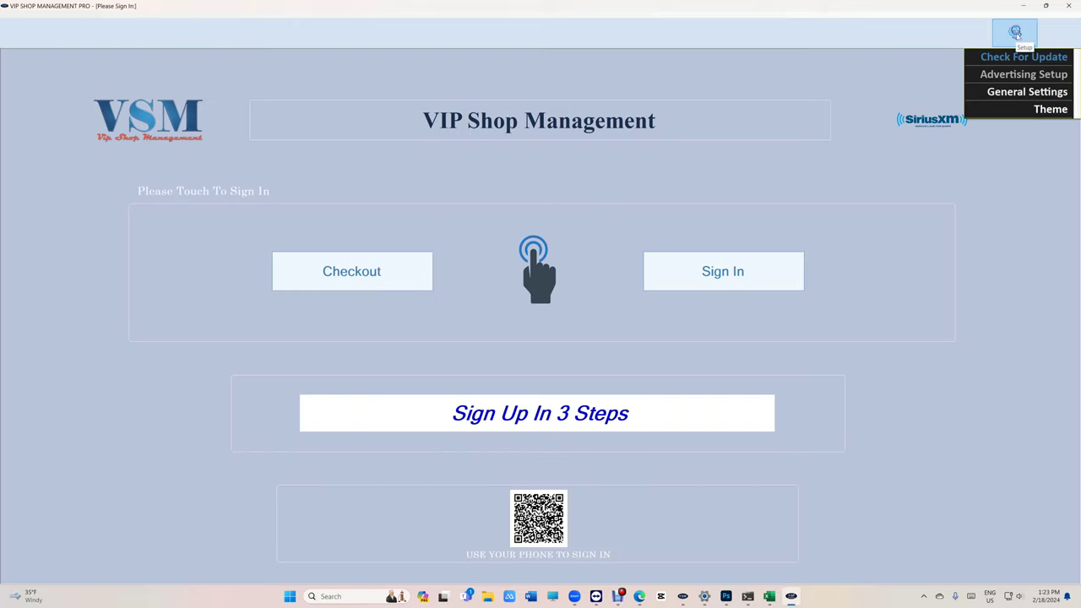
{"action": "left_click", "coordinate": [1039, 112]}
{"action": "left_click", "coordinate": [923, 110]}
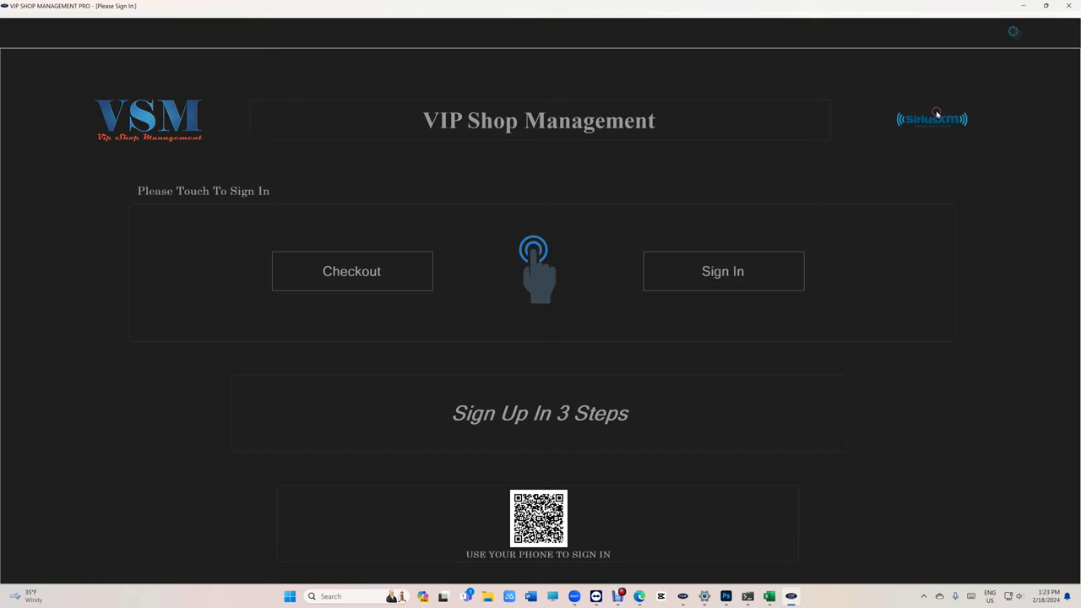
Choose a new custom background colour and save it.
{"action": "left_click", "coordinate": [1015, 33]}
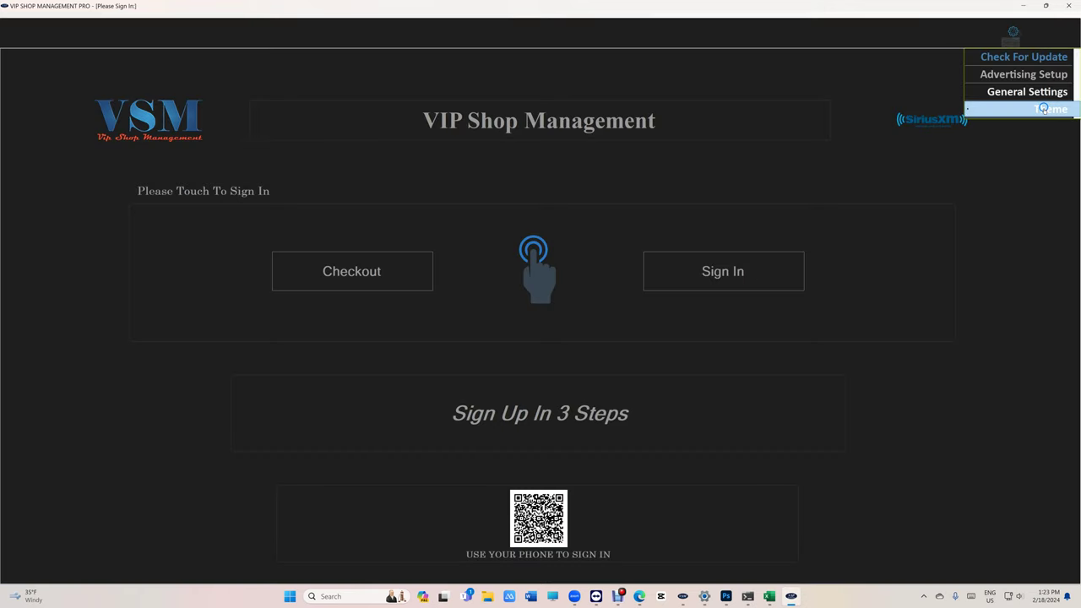
{"action": "left_click", "coordinate": [1043, 109]}
{"action": "left_click", "coordinate": [931, 144]}
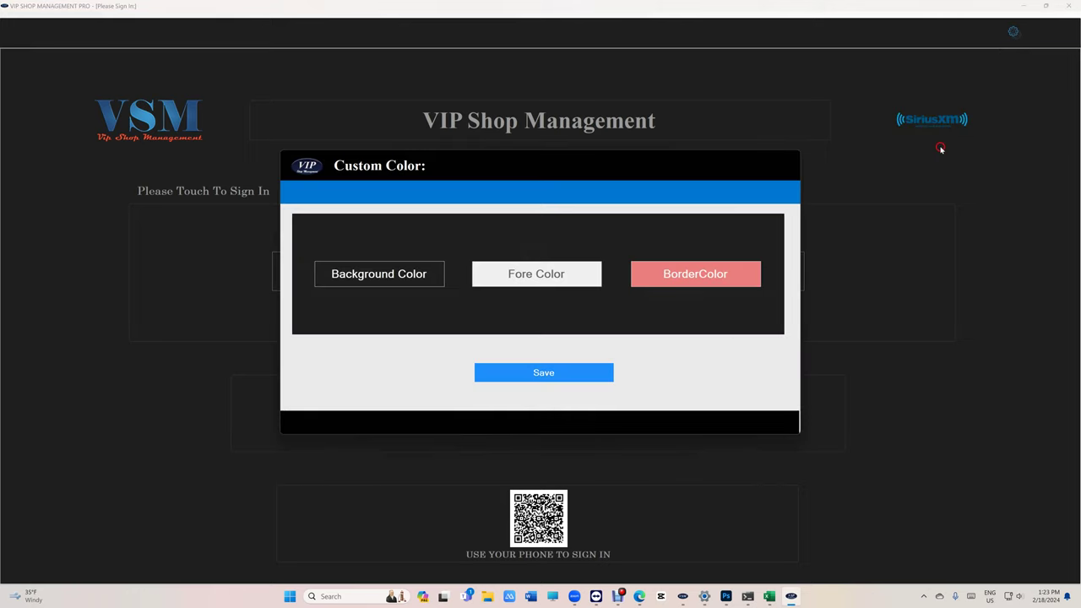
{"action": "left_click", "coordinate": [353, 273]}
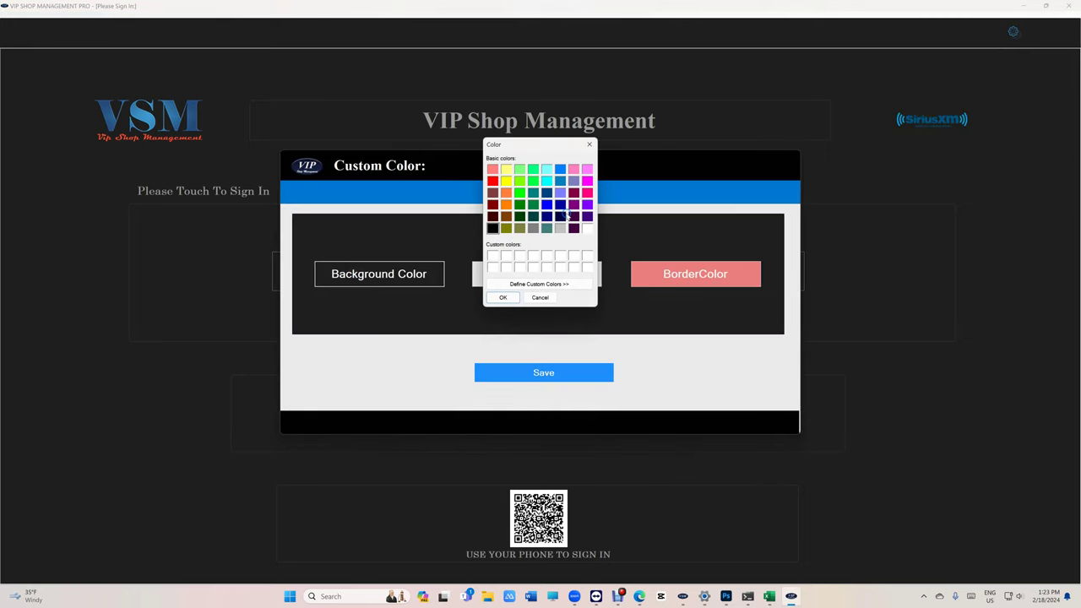
{"action": "left_click", "coordinate": [503, 297]}
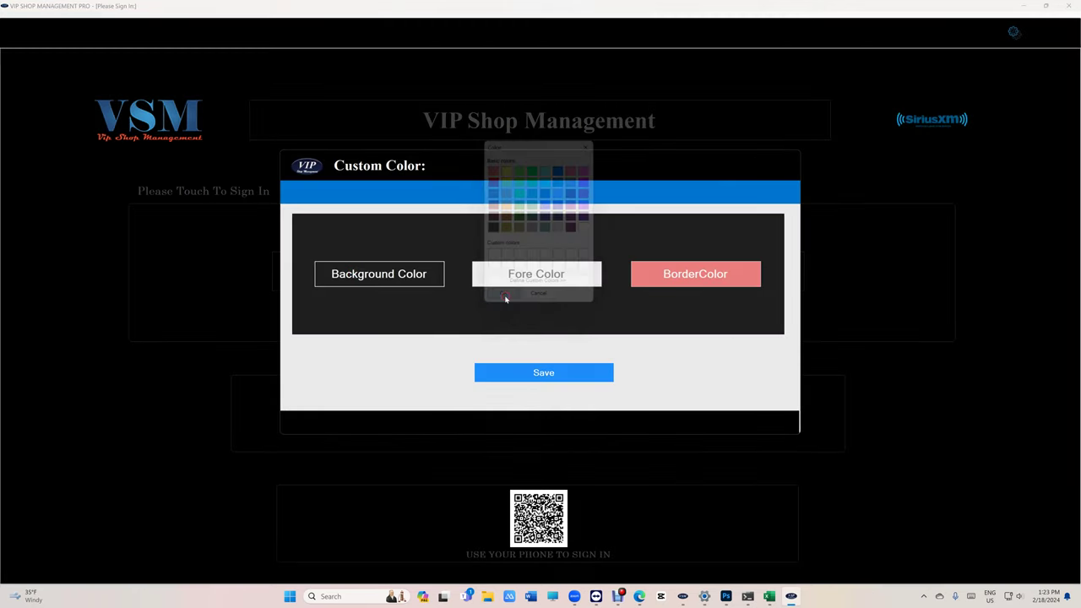
{"action": "left_click", "coordinate": [543, 373]}
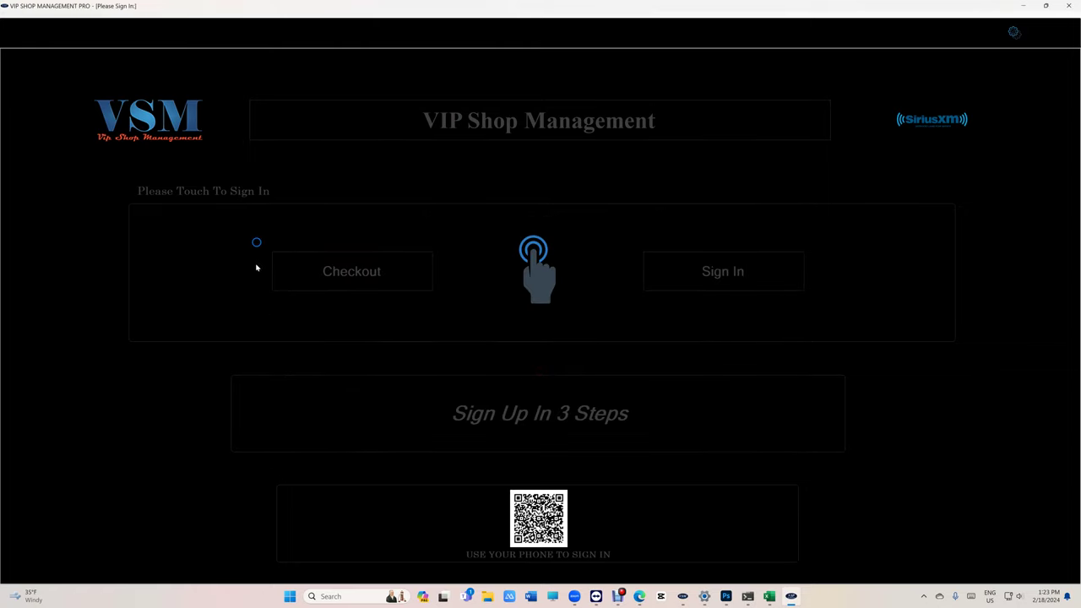
Choose a new custom border colour and save it.
{"action": "left_click", "coordinate": [1013, 32]}
{"action": "left_click", "coordinate": [1025, 108]}
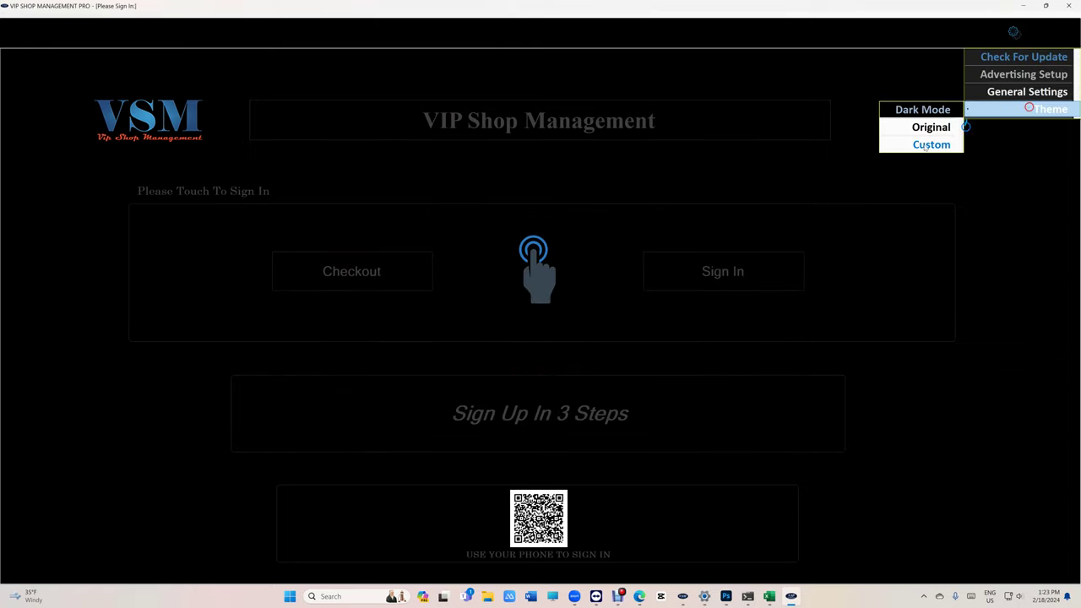
{"action": "left_click", "coordinate": [931, 145]}
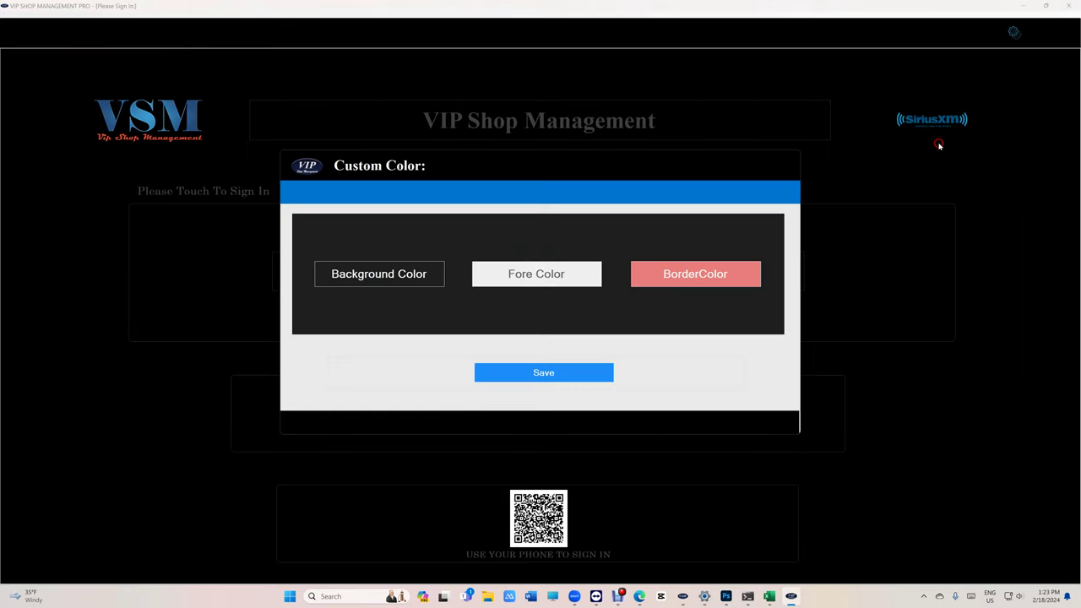
{"action": "left_click", "coordinate": [695, 273]}
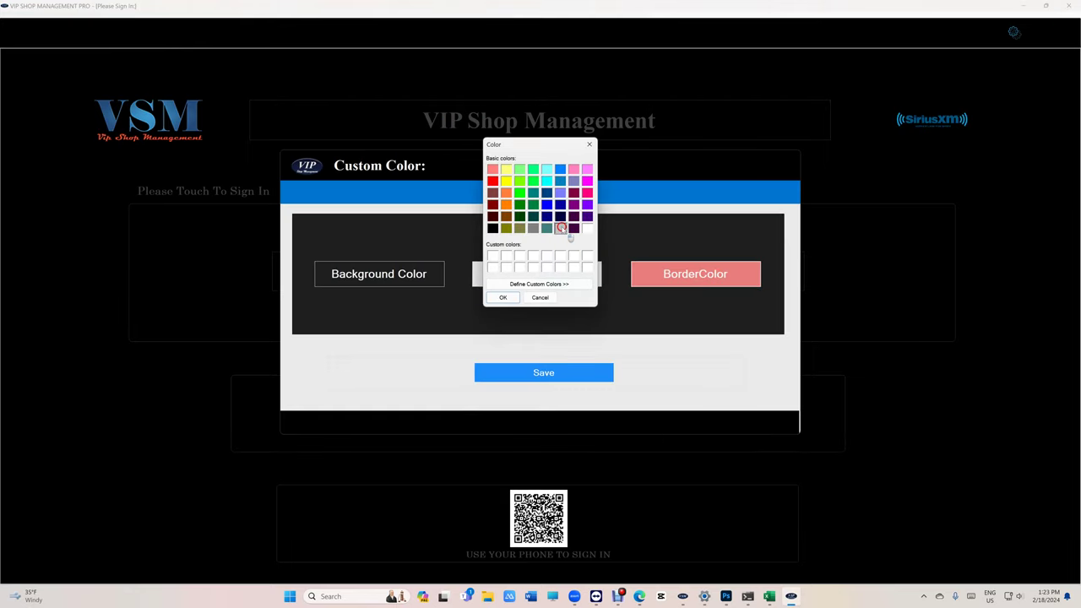
{"action": "left_click", "coordinate": [561, 228]}
{"action": "left_click", "coordinate": [502, 298]}
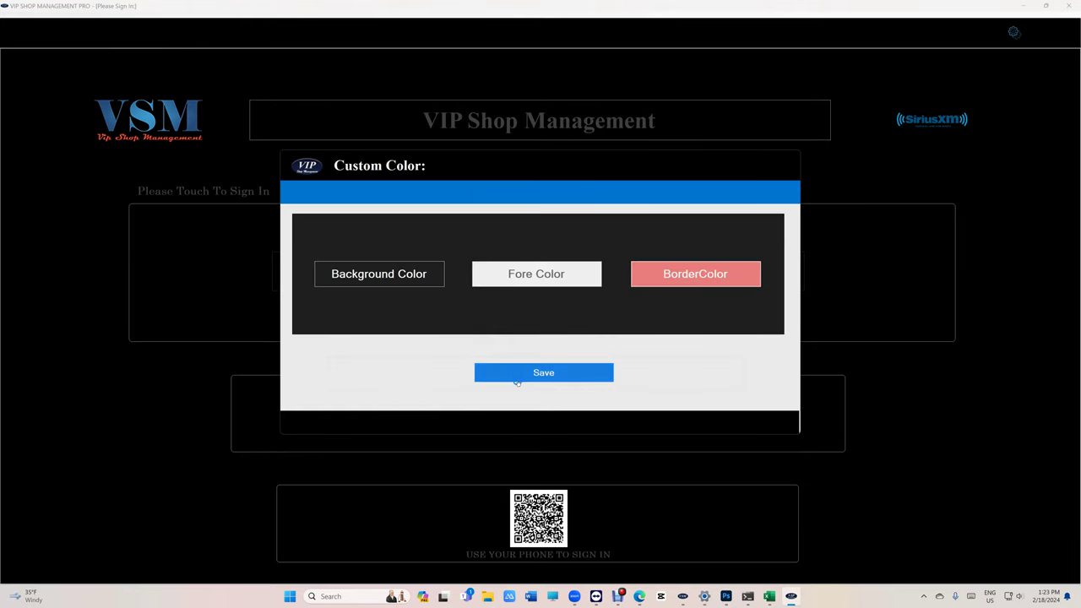
{"action": "left_click", "coordinate": [543, 372]}
Set the custom fore (text) colour to orange.
{"action": "left_click", "coordinate": [1013, 32]}
{"action": "left_click", "coordinate": [1050, 108]}
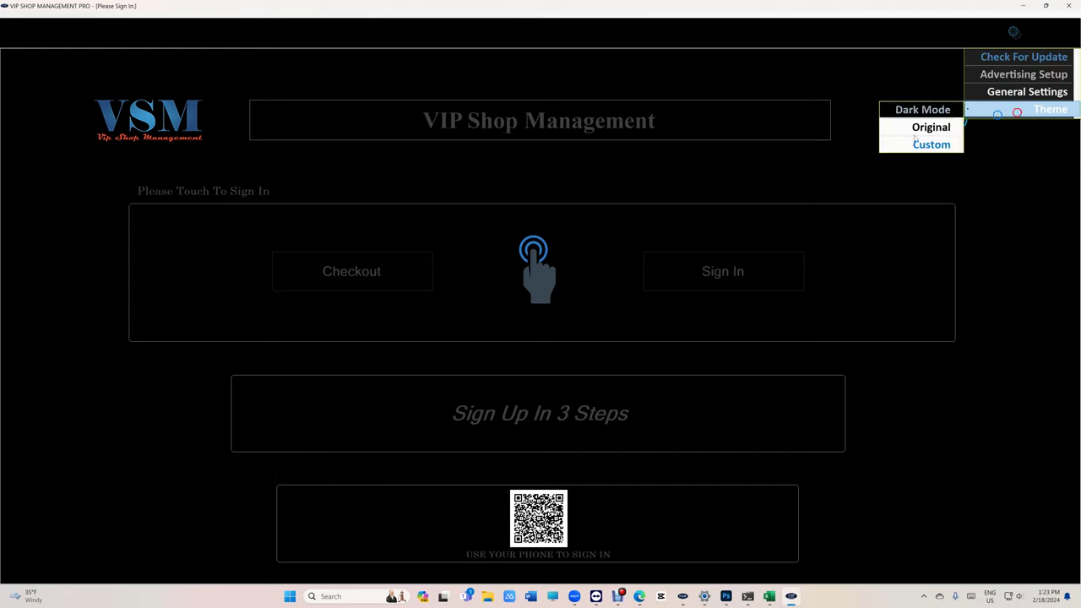
{"action": "left_click", "coordinate": [931, 144]}
{"action": "left_click", "coordinate": [482, 274]}
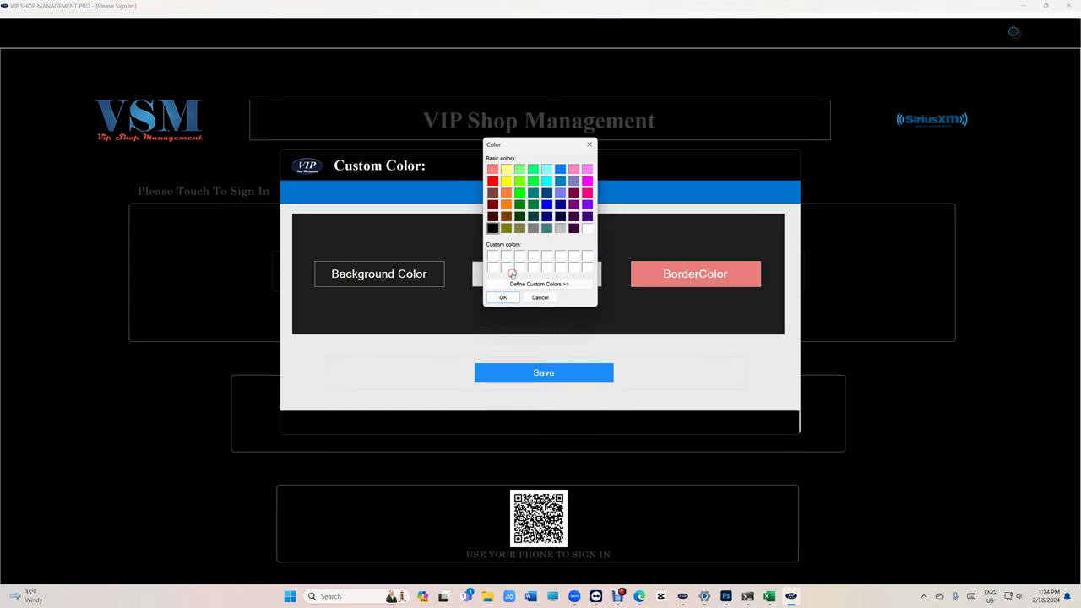
{"action": "left_click", "coordinate": [508, 205]}
{"action": "left_click", "coordinate": [503, 298]}
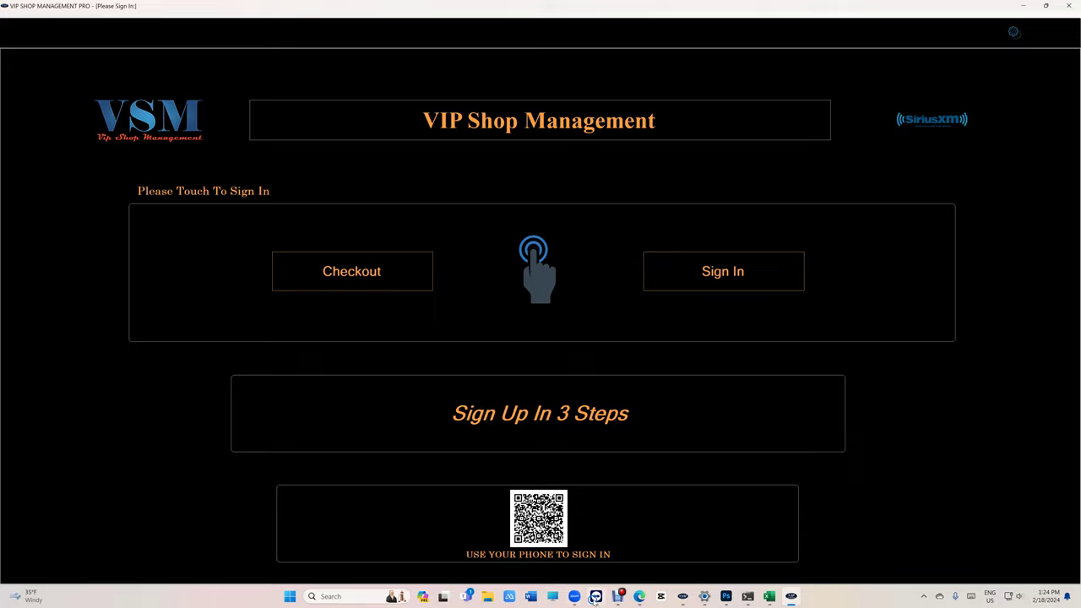
Choose the Original theme from the gear menu's theme options.
{"action": "left_click", "coordinate": [1015, 36]}
{"action": "left_click", "coordinate": [920, 142]}
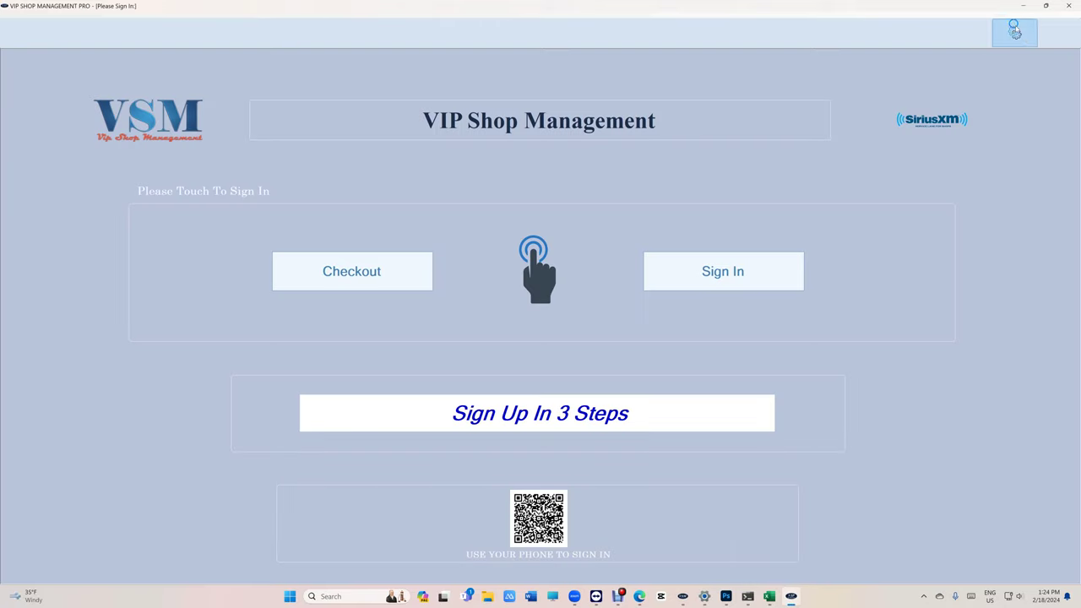
Switch the app theme back to Dark Mode.
{"action": "left_click", "coordinate": [1015, 31]}
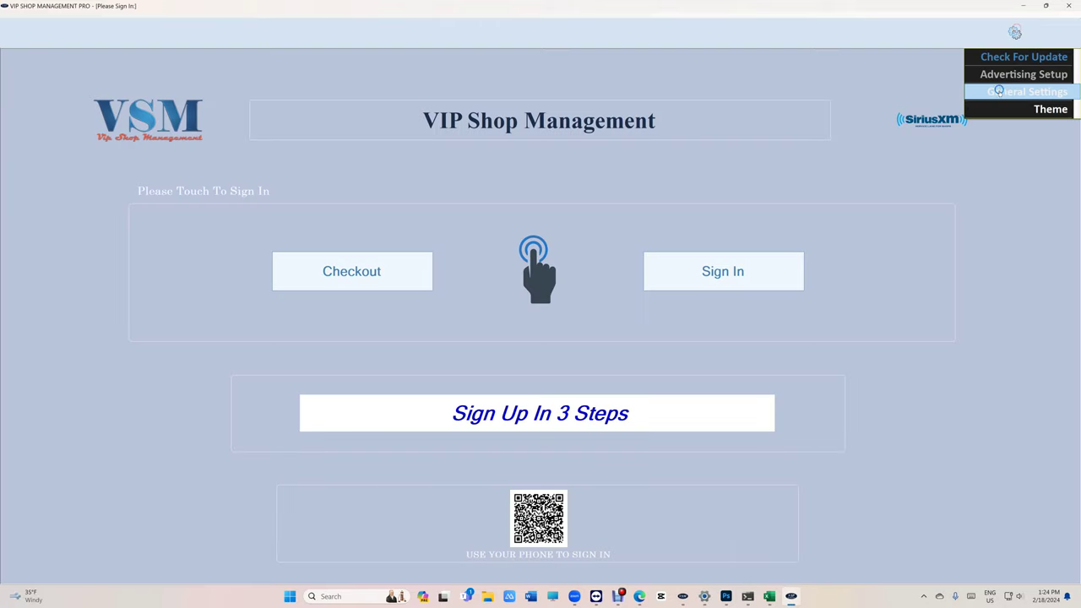
{"action": "left_click", "coordinate": [1021, 108]}
{"action": "left_click", "coordinate": [928, 127]}
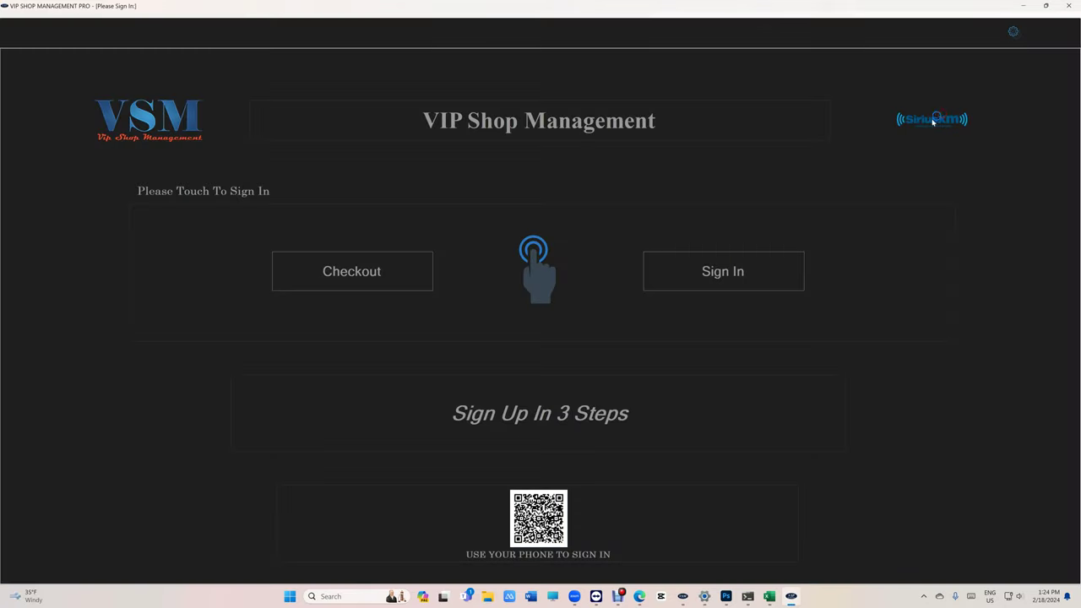
Set the custom background colour to black and save it.
{"action": "left_click", "coordinate": [1015, 30]}
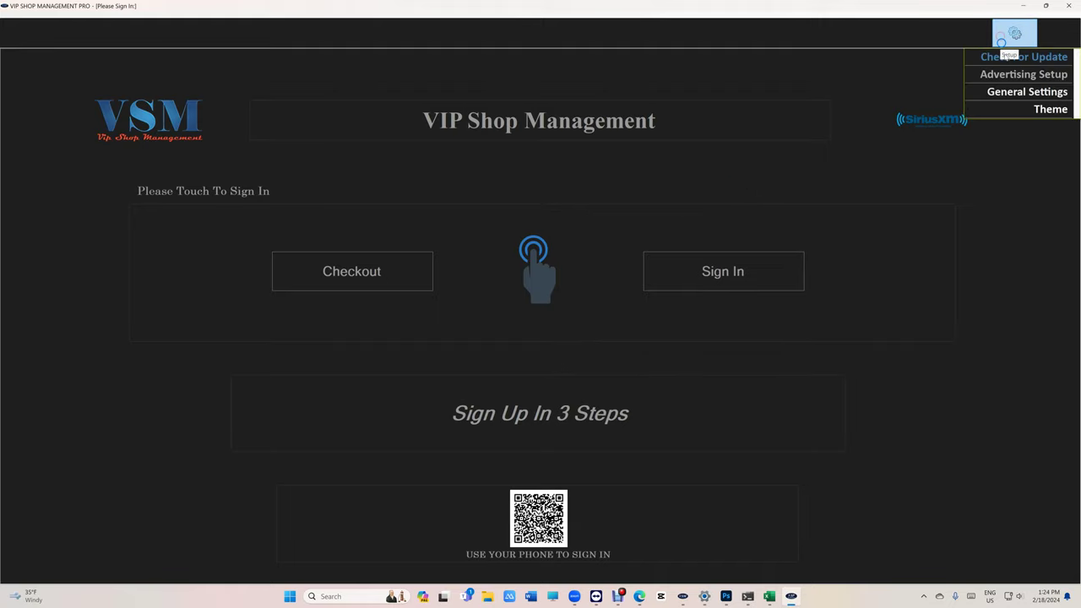
{"action": "left_click", "coordinate": [1031, 107]}
{"action": "left_click", "coordinate": [930, 144]}
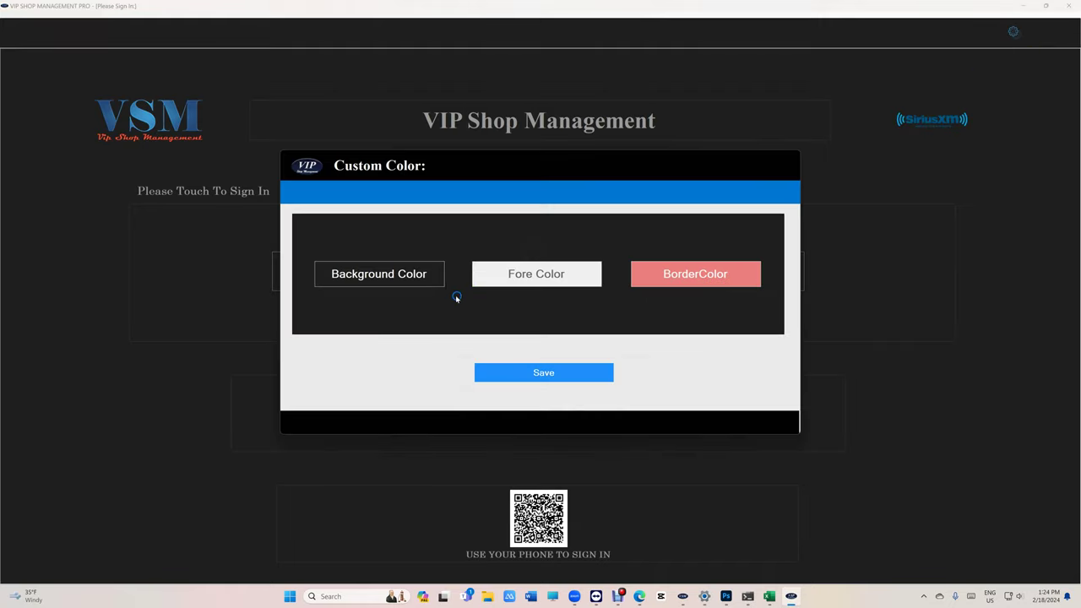
{"action": "left_click", "coordinate": [396, 287]}
{"action": "left_click", "coordinate": [491, 228]}
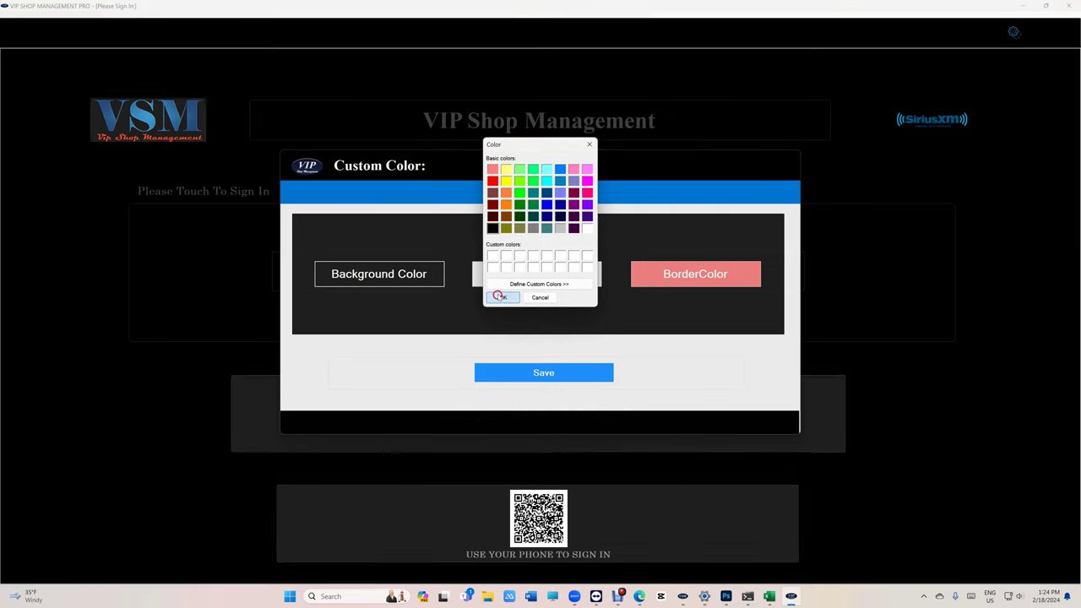
{"action": "left_click", "coordinate": [502, 298]}
{"action": "left_click", "coordinate": [508, 372]}
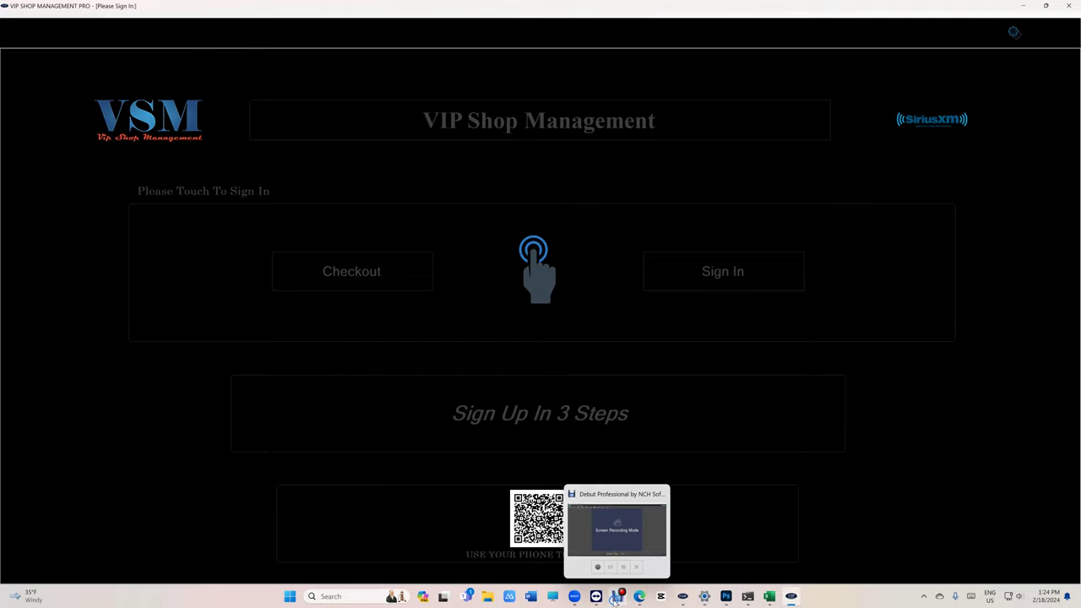
{"action": "mouse_move", "coordinate": [574, 596]}
{"action": "left_click", "coordinate": [639, 596]}
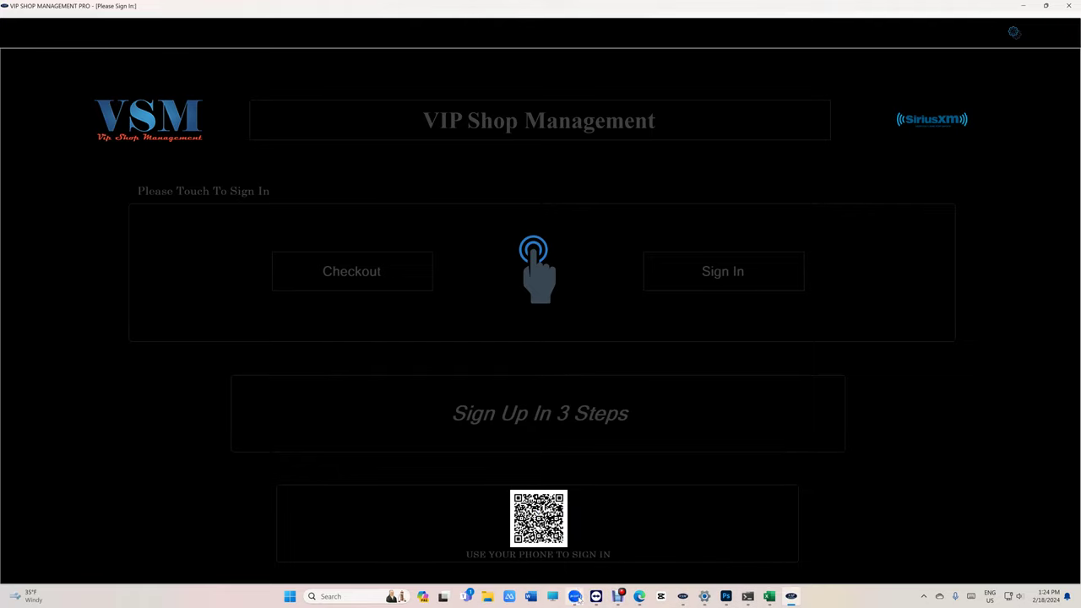